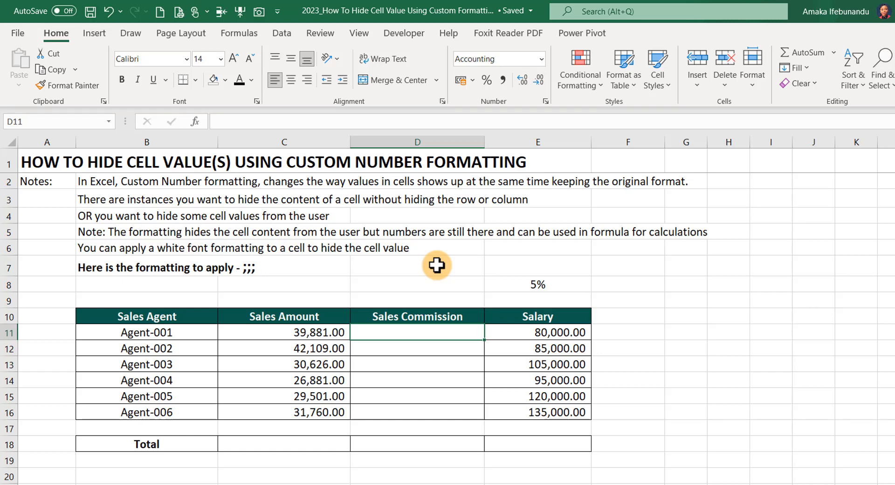
Step: Try hiding the 5% in cell E8 with a white font colour and undo the change
click(531, 285)
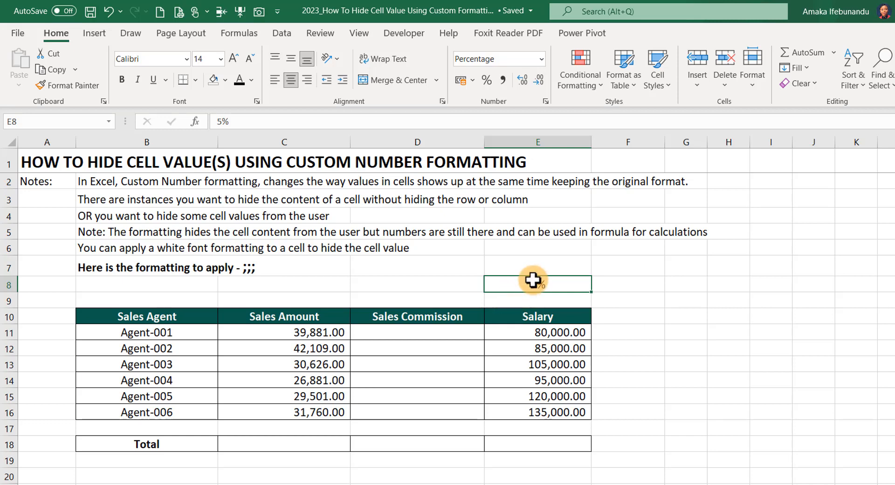
click(249, 81)
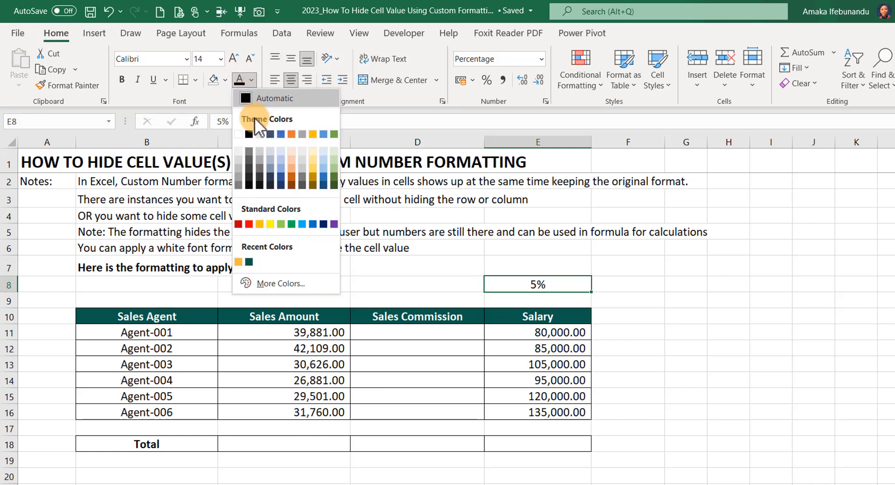
click(238, 134)
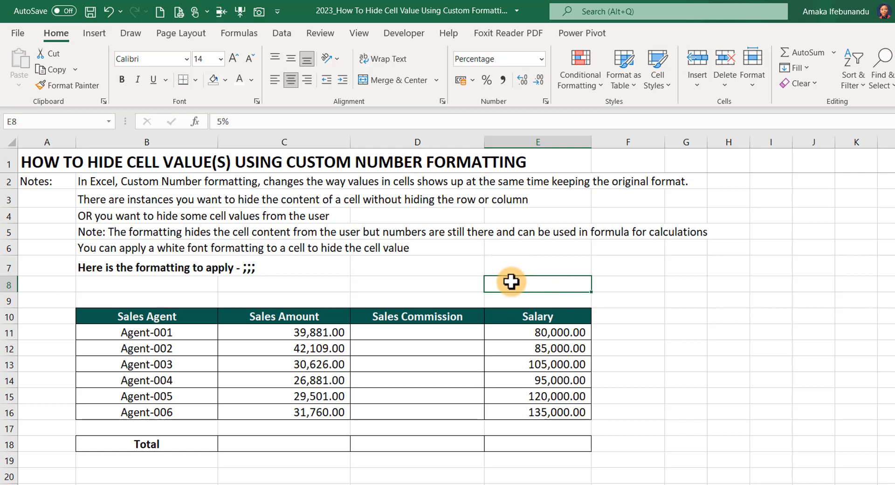
click(224, 82)
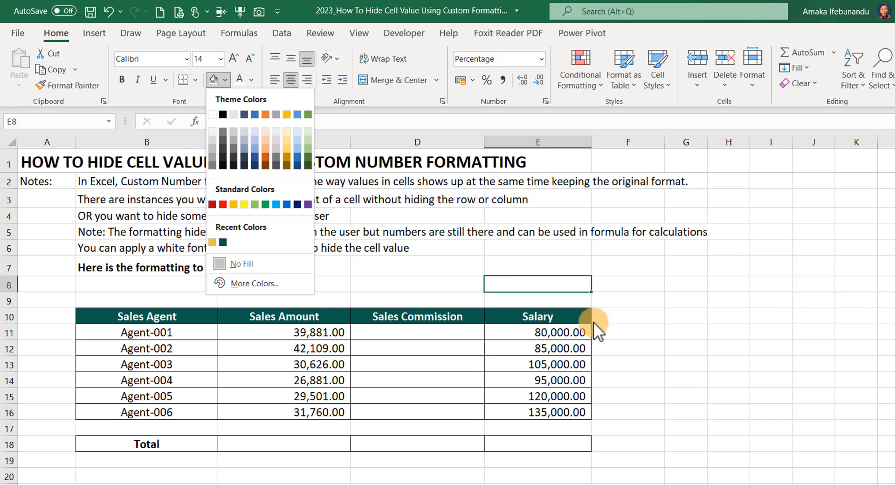
click(609, 287)
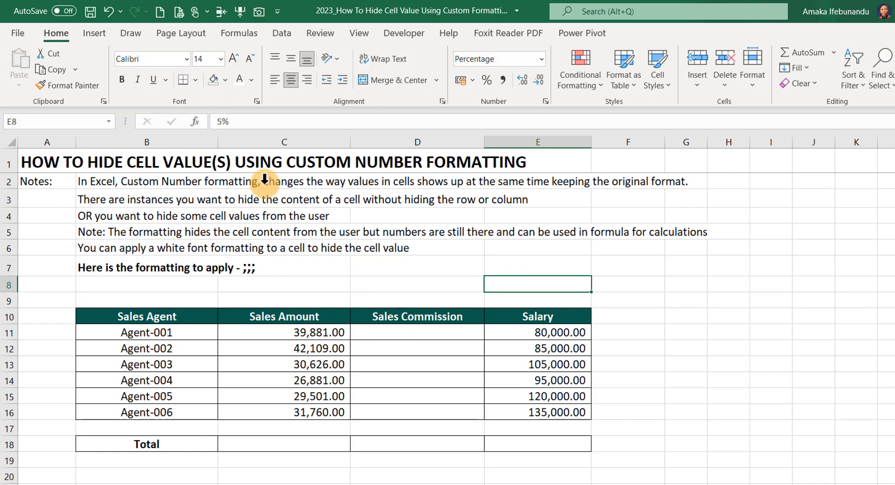
key(ctrl+z)
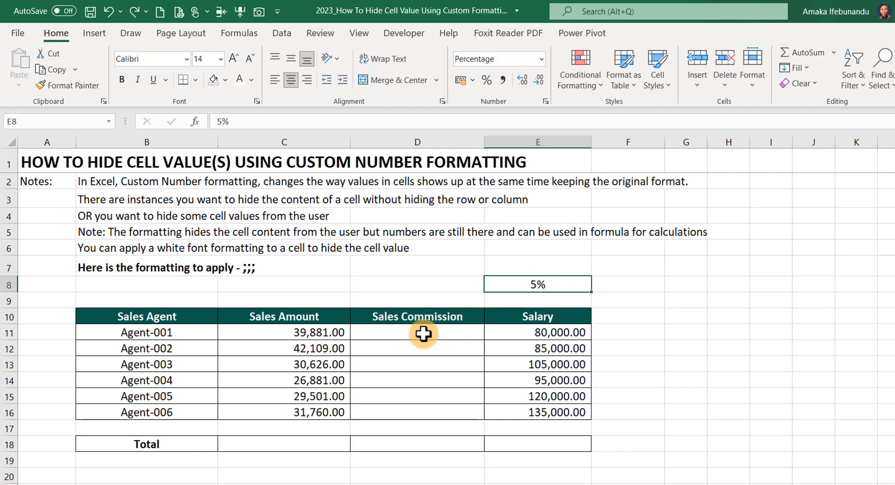
right_click(519, 282)
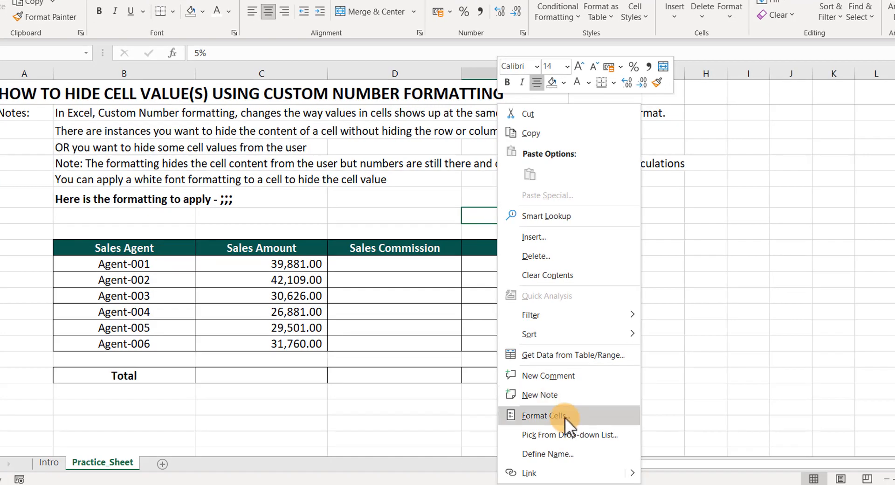
click(565, 420)
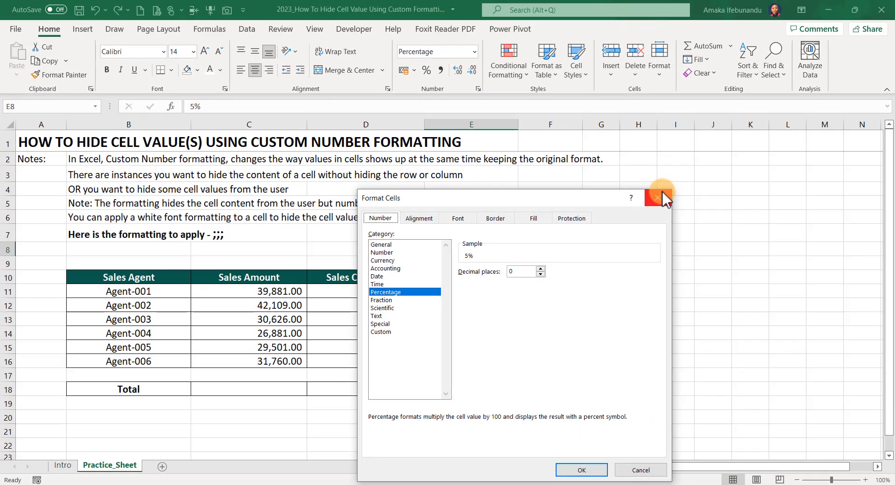
click(679, 162)
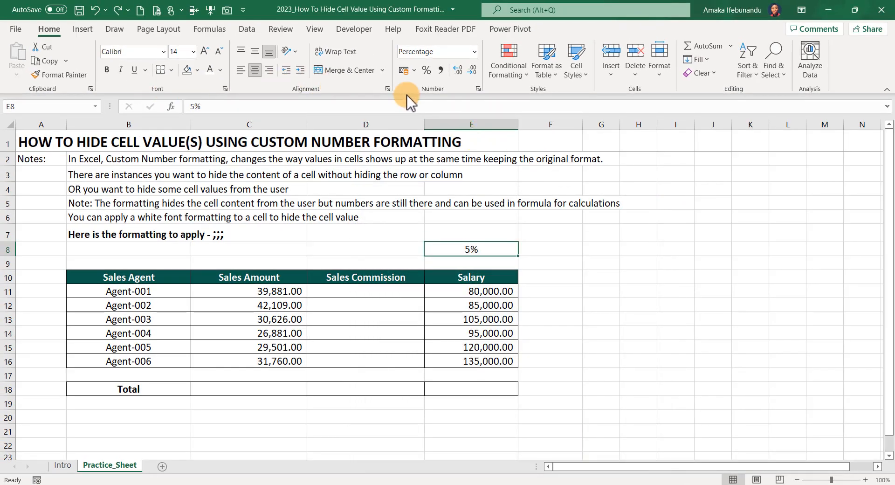
Step: Apply the custom number format ;;; to the commission rate in cell E8 to hide its value
click(478, 89)
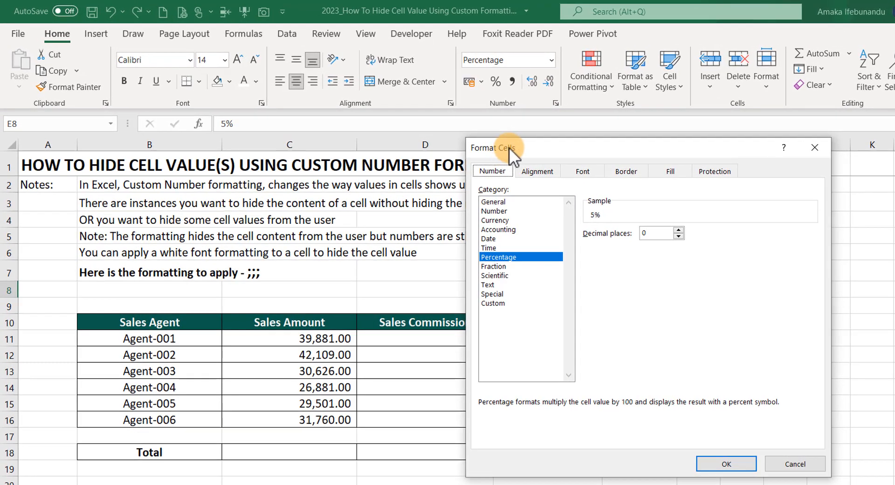
key(End)
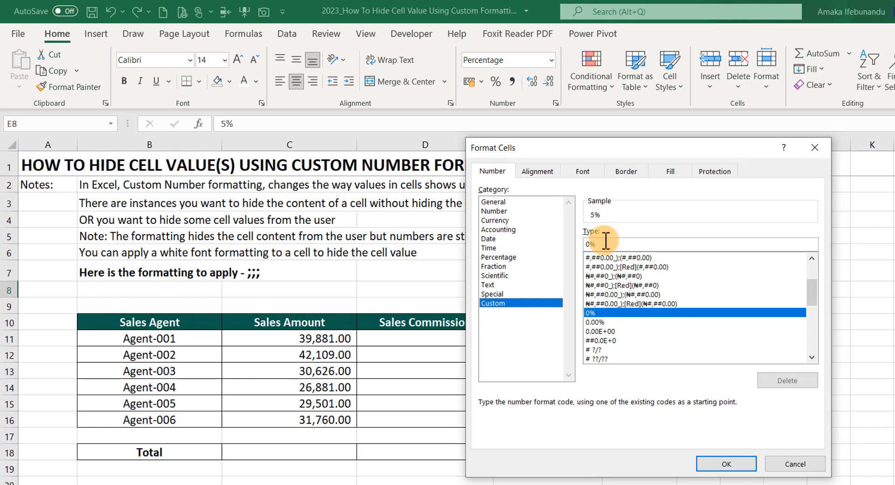
drag(605, 243, 565, 244)
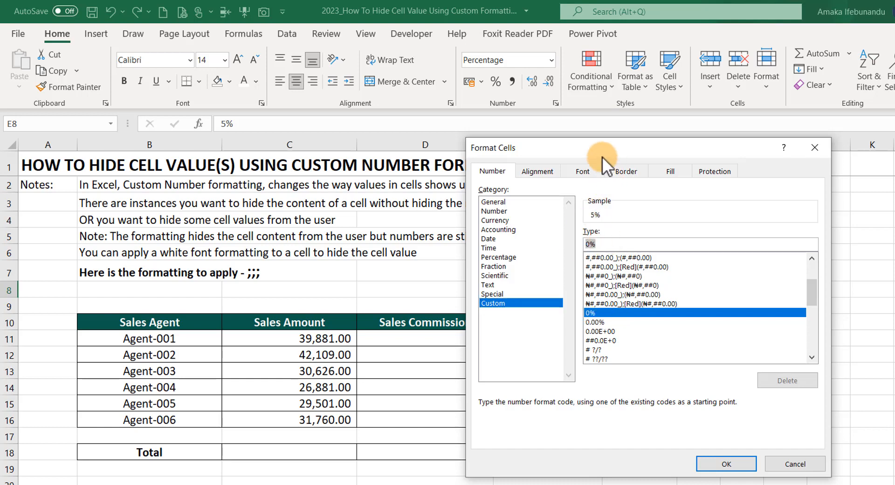
drag(602, 157, 681, 158)
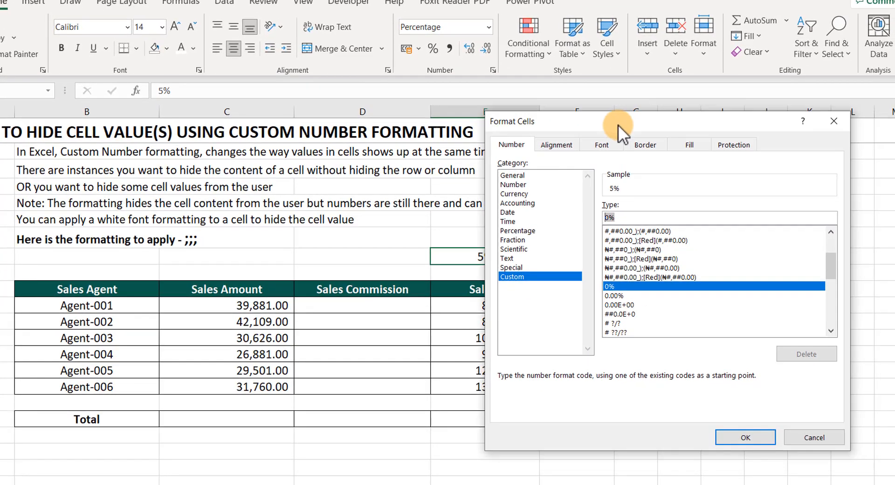
drag(618, 124, 619, 124)
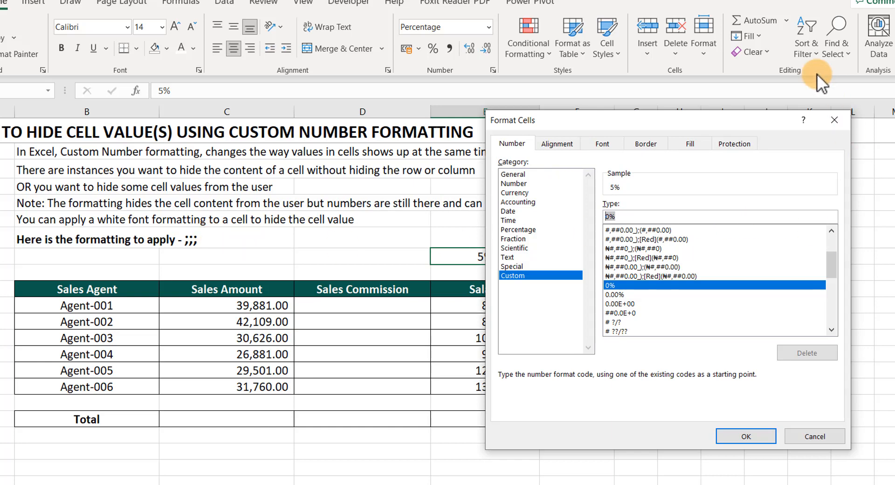
text(;;;)
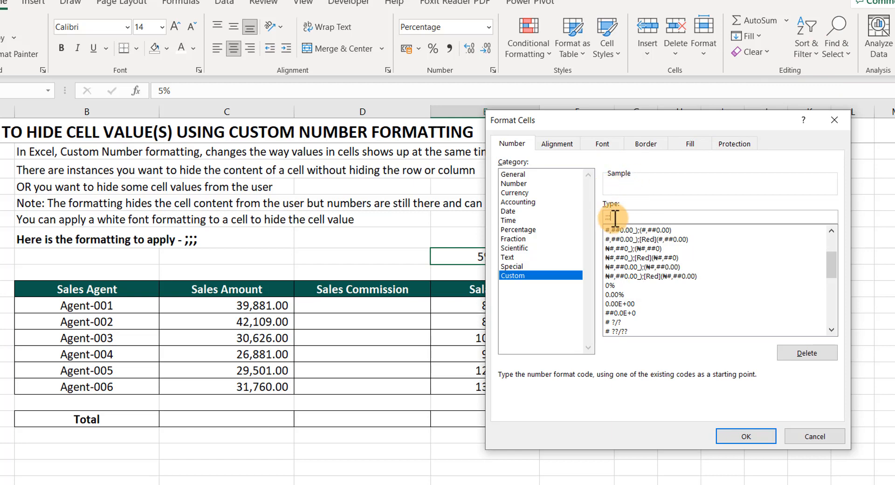
click(742, 435)
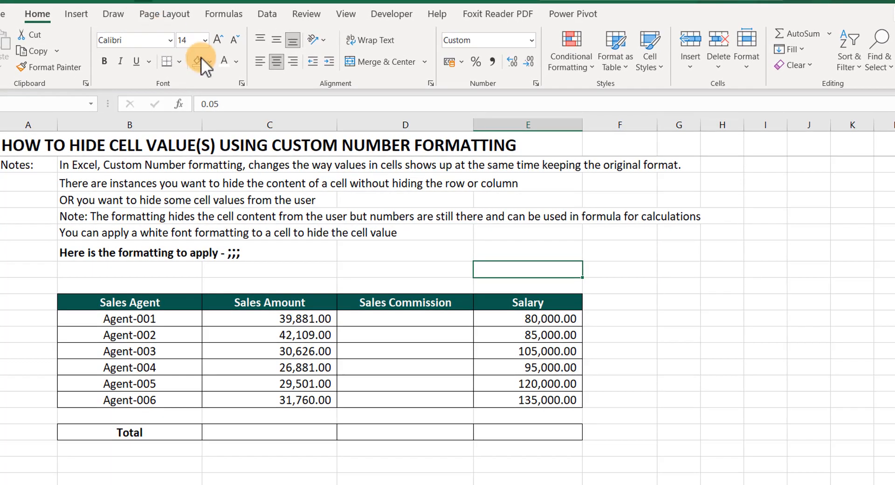
click(211, 66)
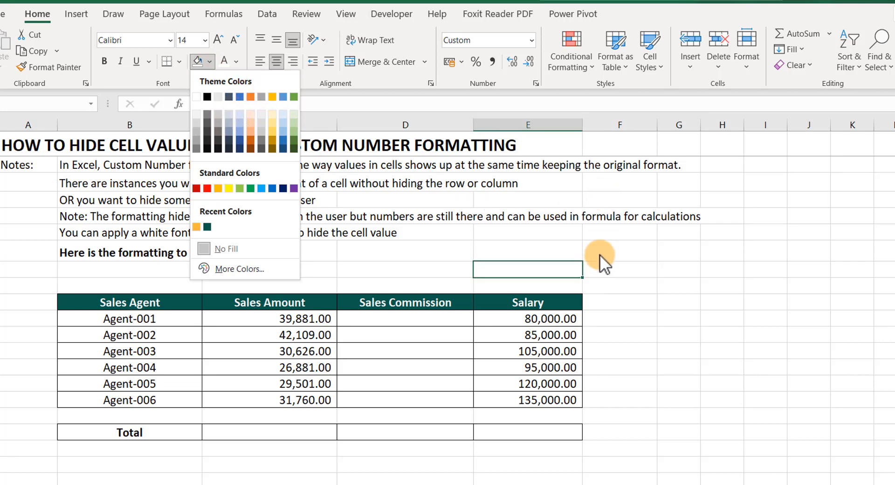
click(603, 269)
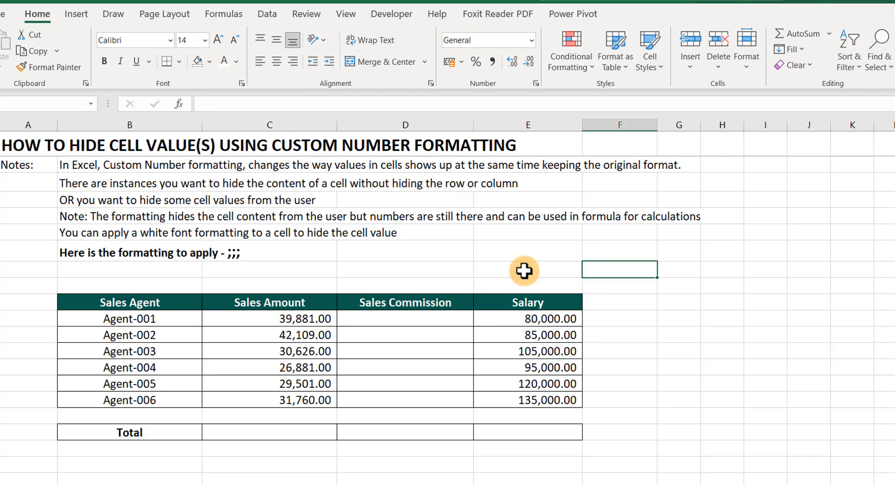
Step: Calculate Agent-001's sales commission in D11 with the formula =C11*E8
click(411, 320)
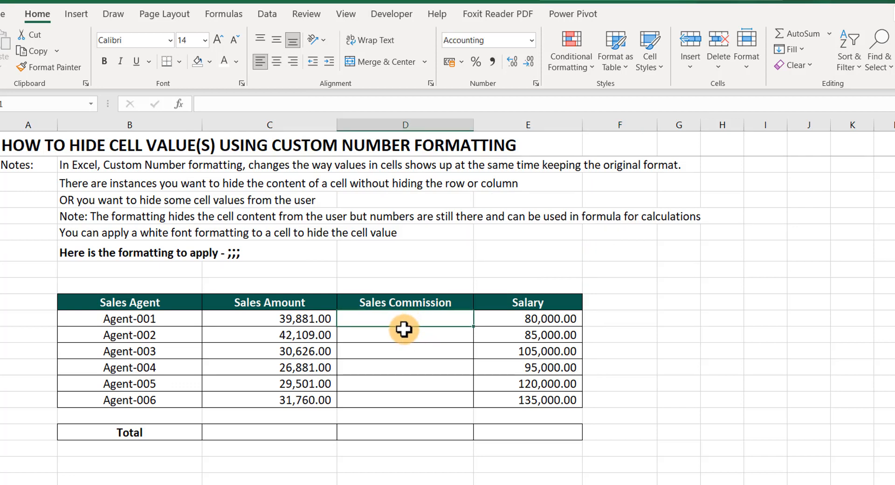
text(=)
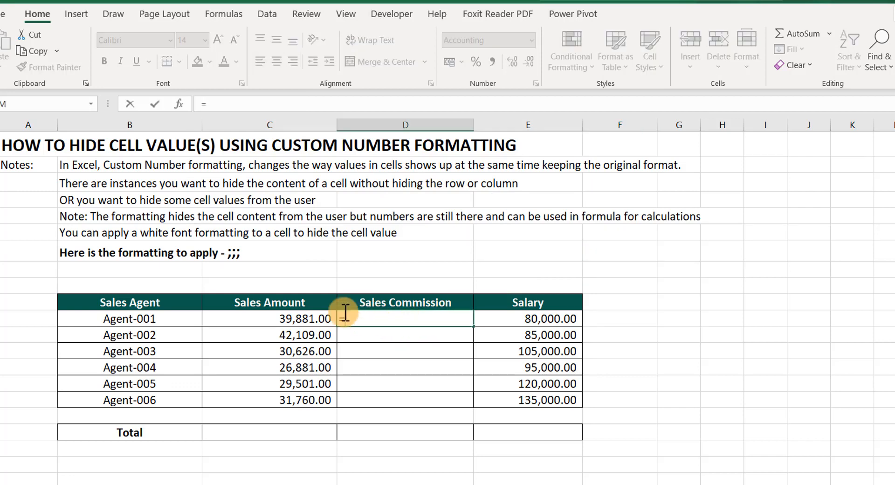
click(279, 319)
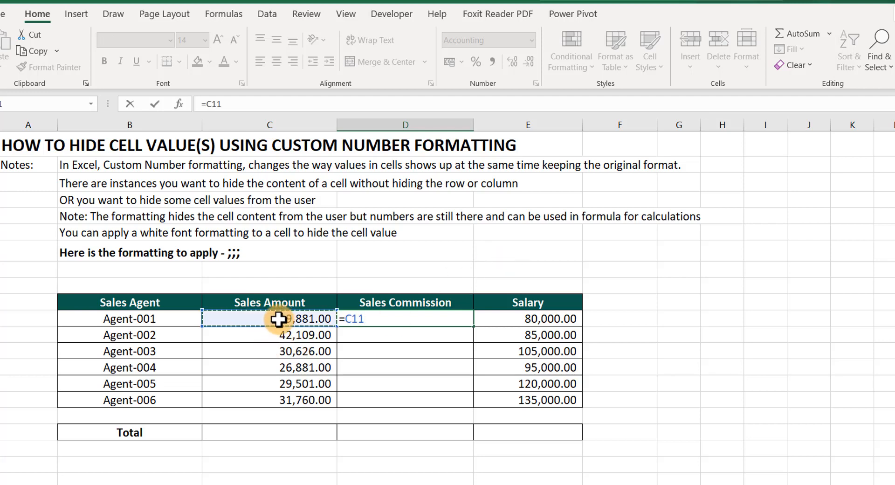
text(*)
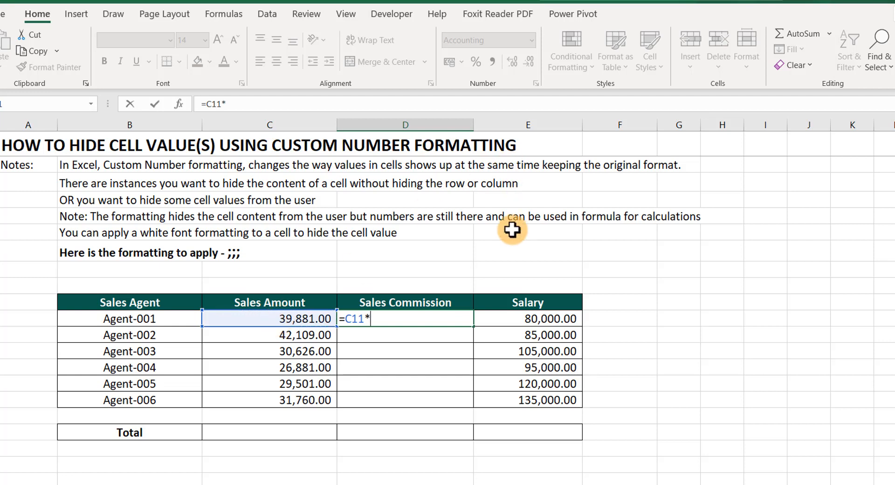
click(520, 272)
key(Return)
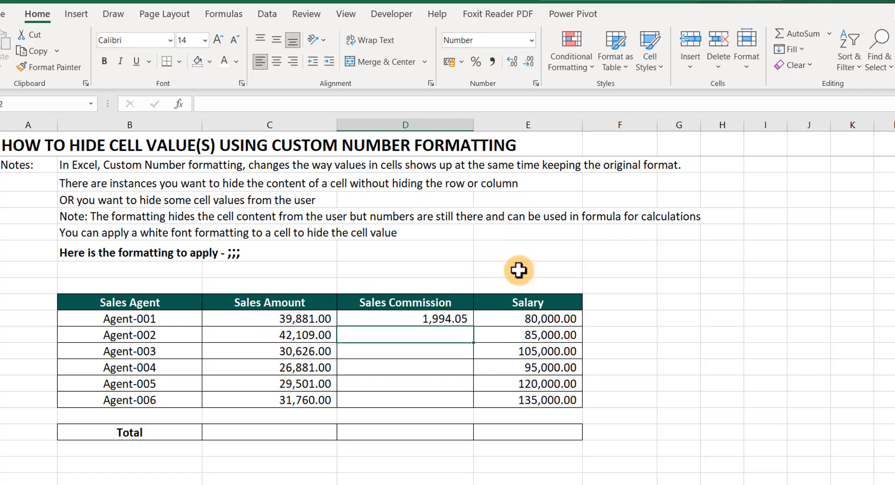
Step: Fill the commission formula from D11 down to D16 and inspect the formula in D13
click(413, 317)
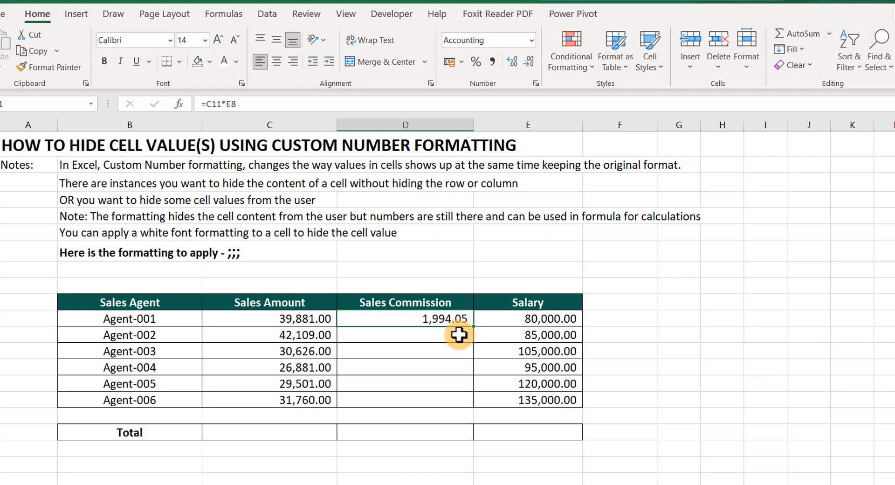
drag(471, 325, 455, 404)
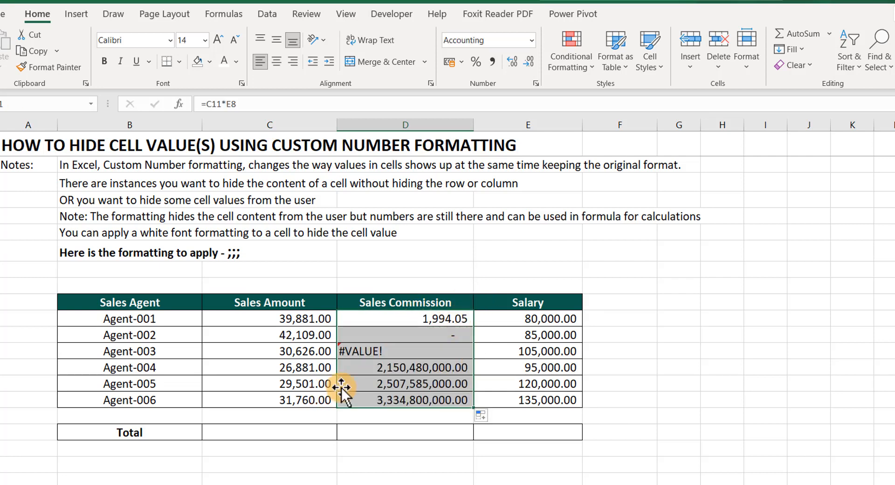
click(296, 350)
click(356, 347)
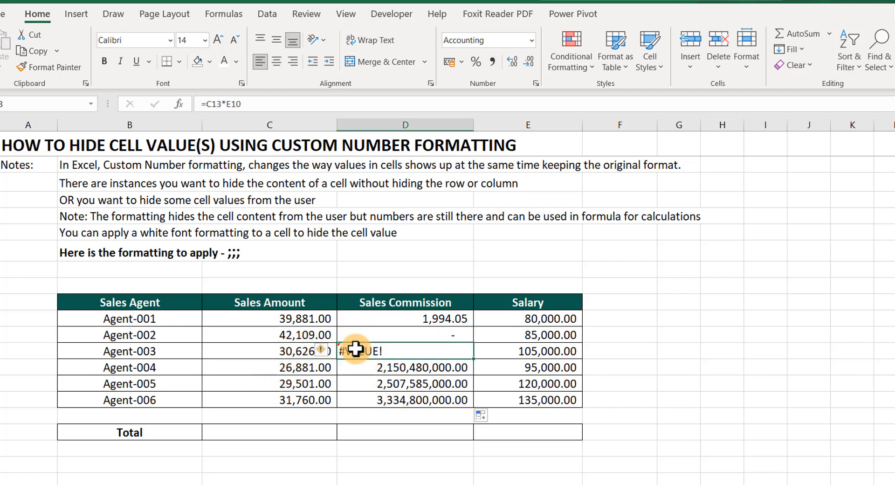
Step: Change the commission formula in D11 to =C11*$E$8 and fill it down to D16
click(423, 318)
double_click(424, 318)
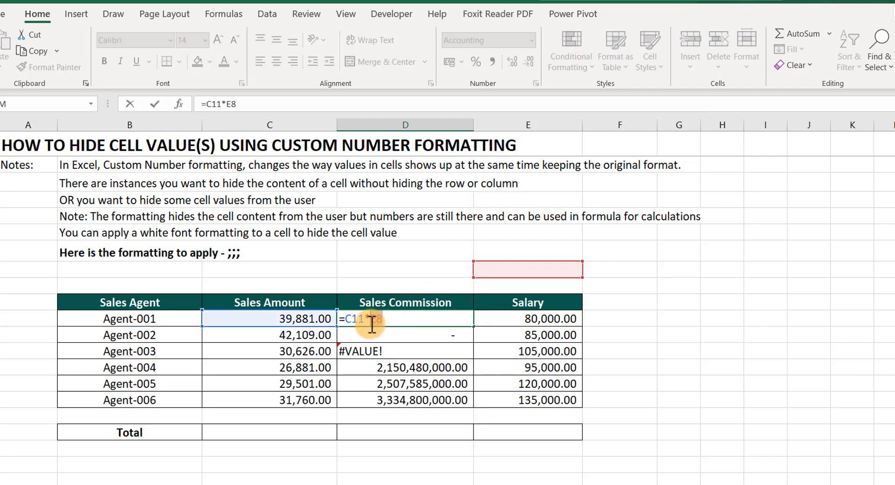
key(F4)
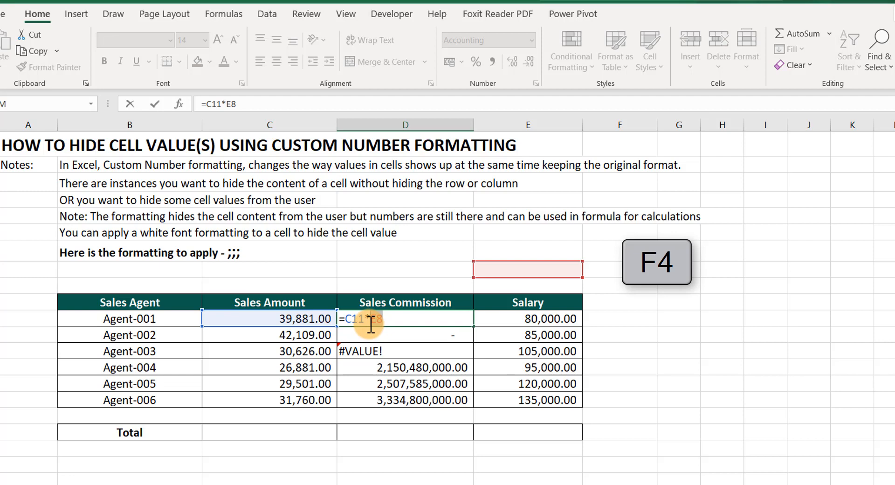
key(ctrl+Return)
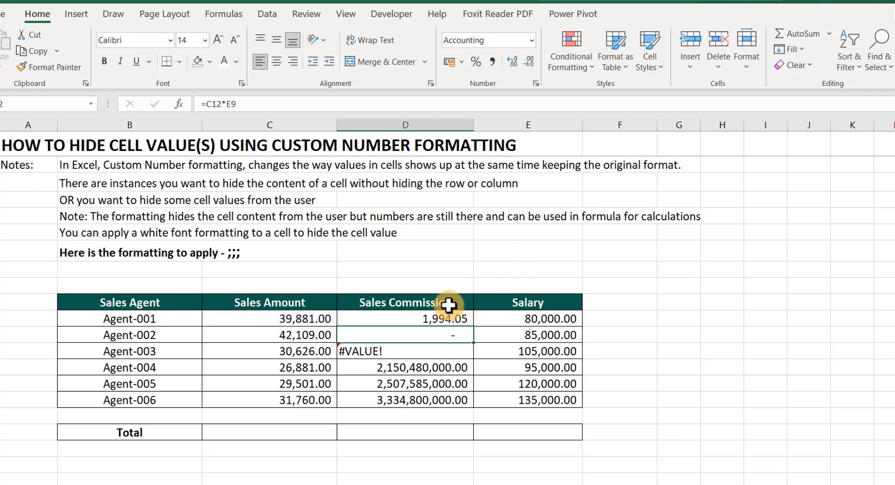
drag(474, 329, 469, 401)
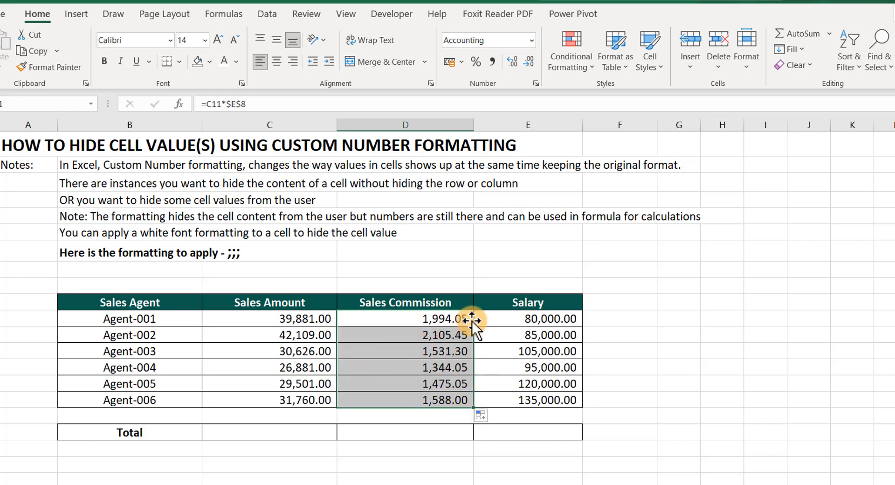
click(417, 318)
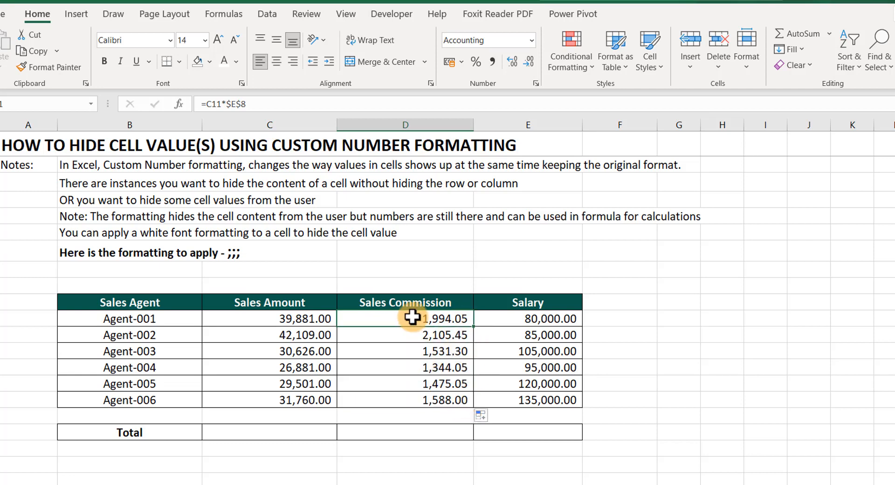
click(537, 267)
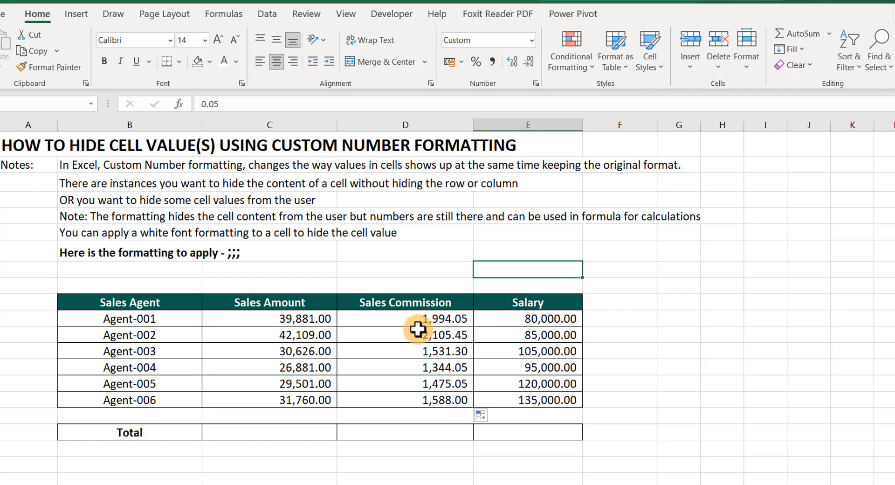
Step: Apply the custom number format ;;; to the Salary cells E11:E16 to hide their values
click(541, 319)
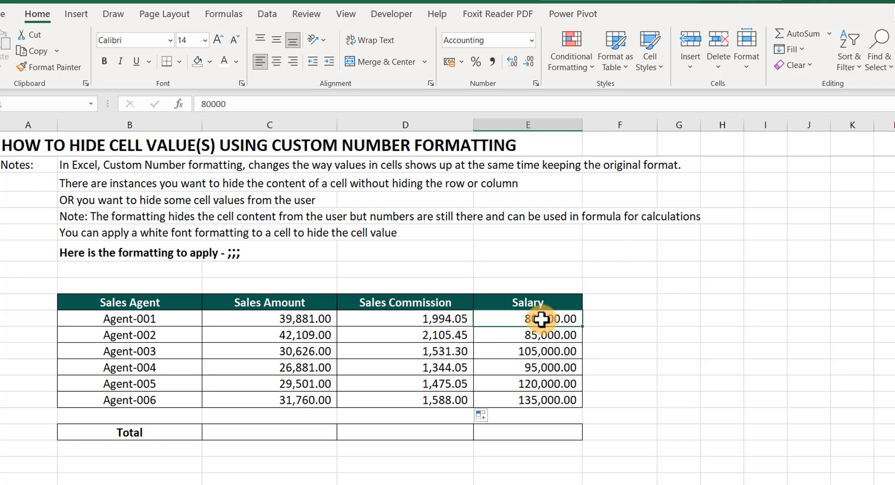
drag(541, 319, 558, 402)
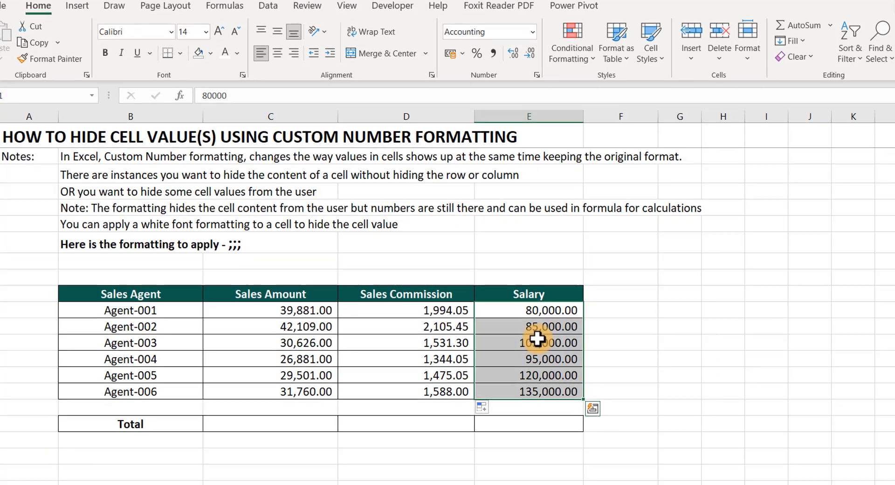
right_click(541, 334)
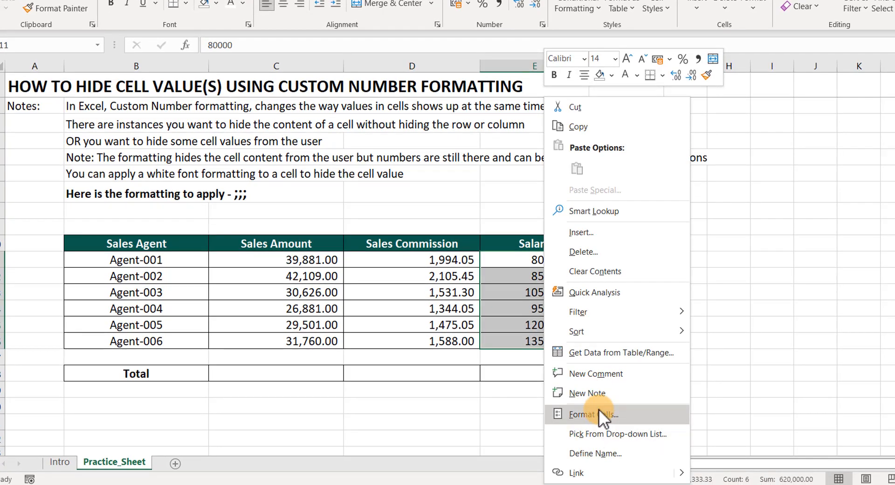
click(599, 413)
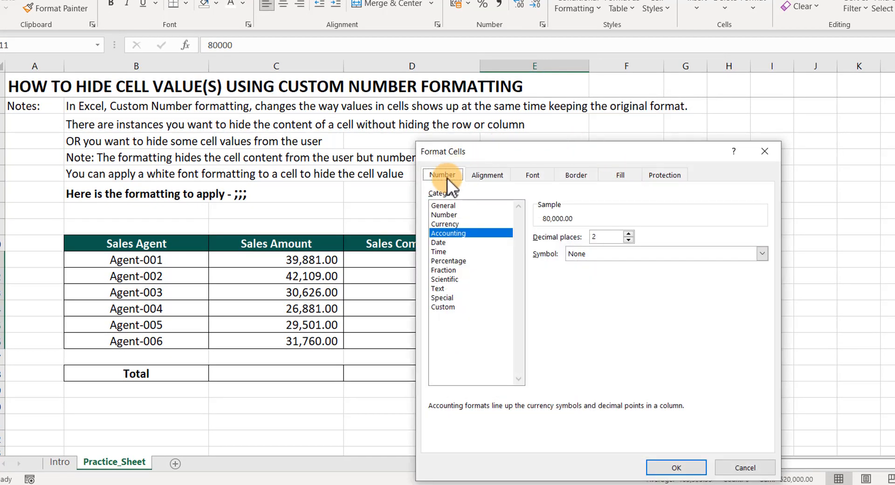
click(440, 307)
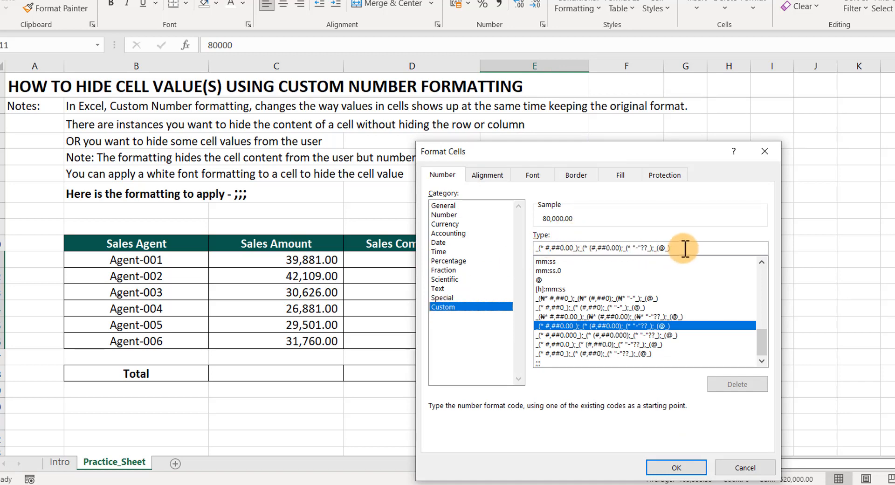
drag(670, 248, 533, 247)
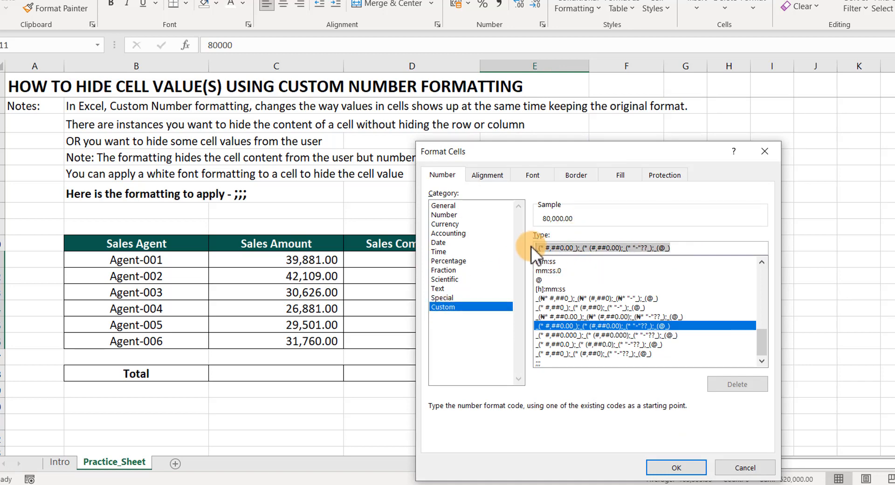
text(;;;)
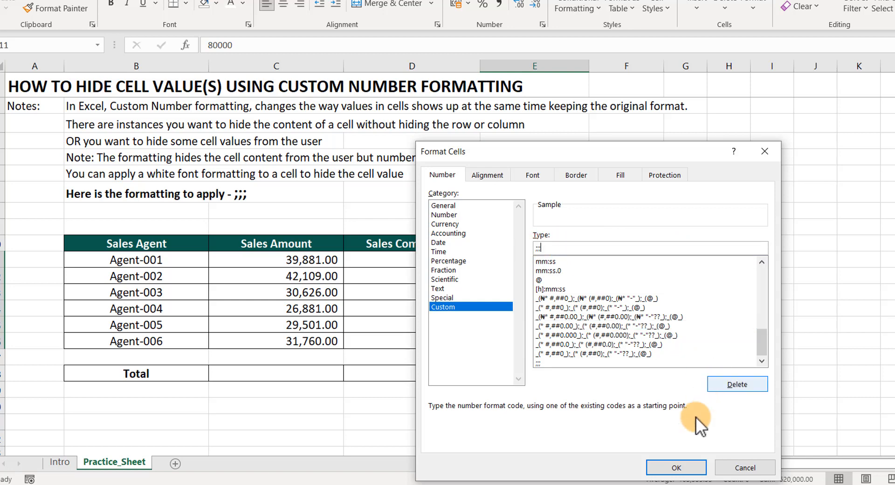
click(676, 467)
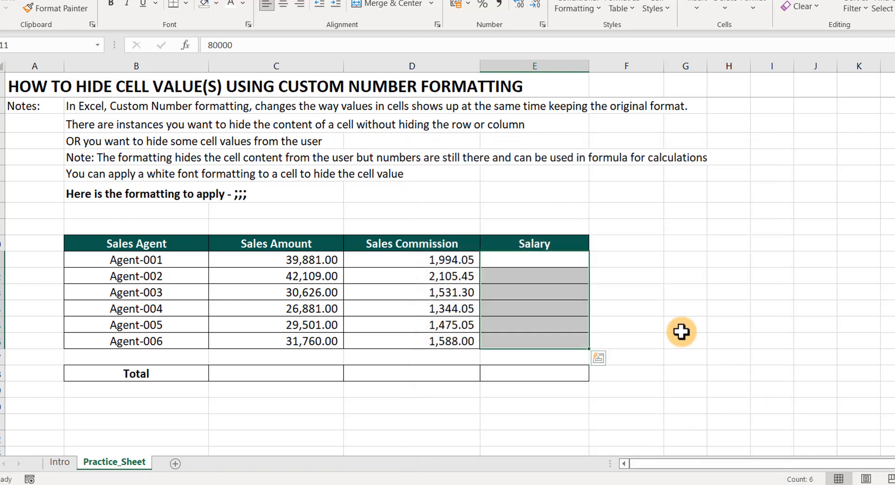
click(535, 270)
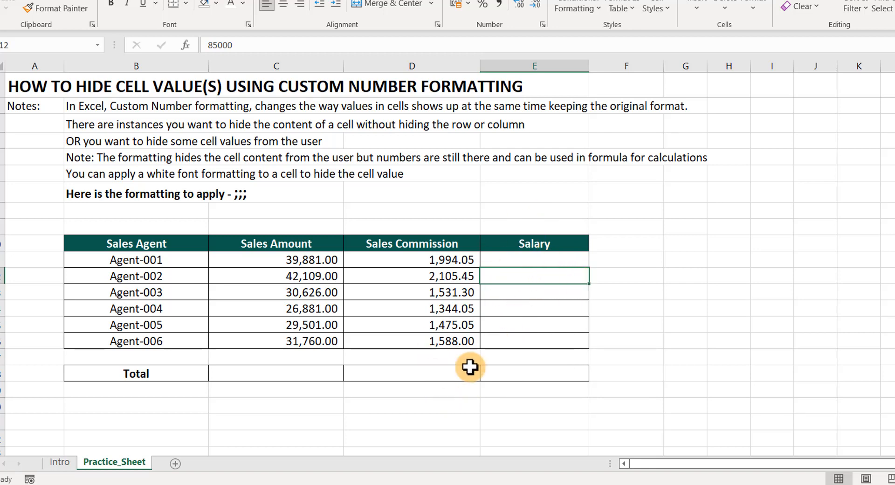
Step: Total the sales commissions in D18 with the formula =SUM(D11:D16)
click(444, 369)
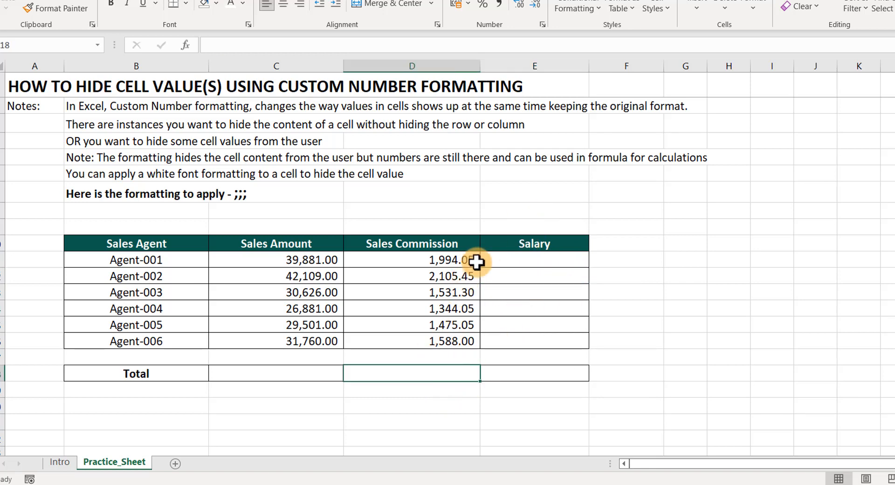
text(=sum)
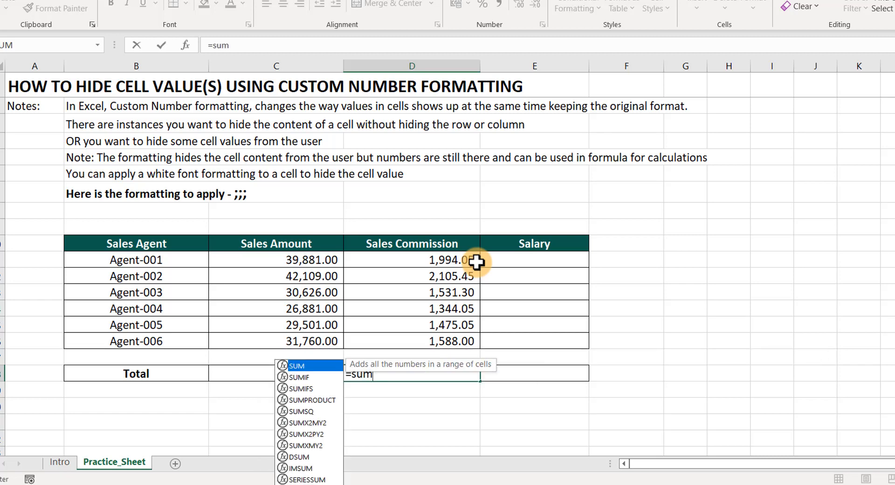
key(Tab)
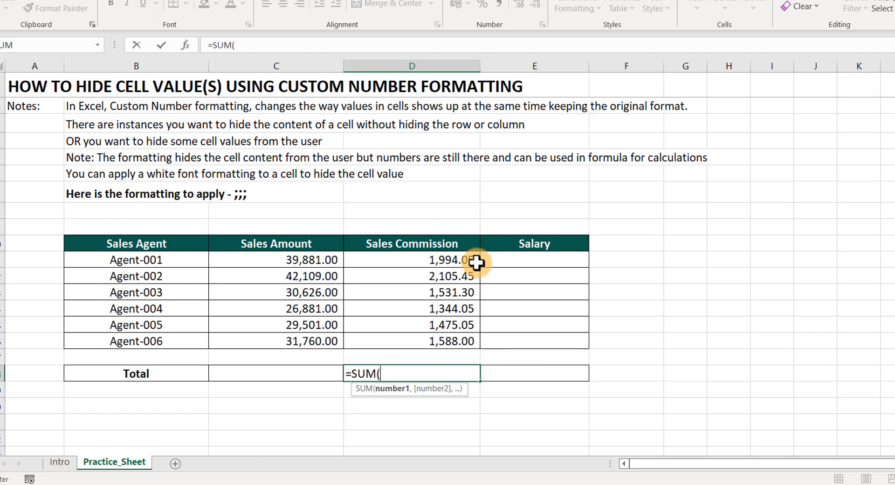
click(415, 260)
drag(413, 279, 402, 341)
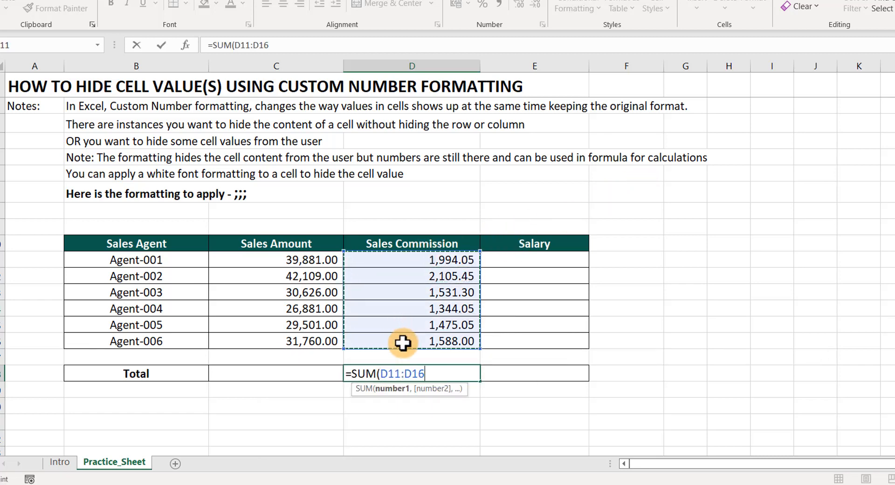
key(Return)
Step: Fill the total formula from D18 across to E18 to sum the hidden salaries, and inspect both total formulas
click(453, 374)
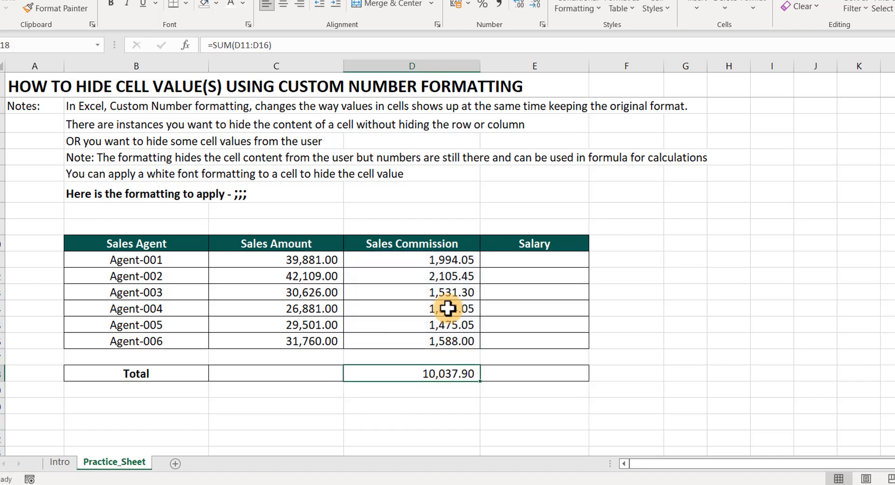
drag(480, 380, 560, 365)
drag(561, 365, 561, 366)
click(534, 421)
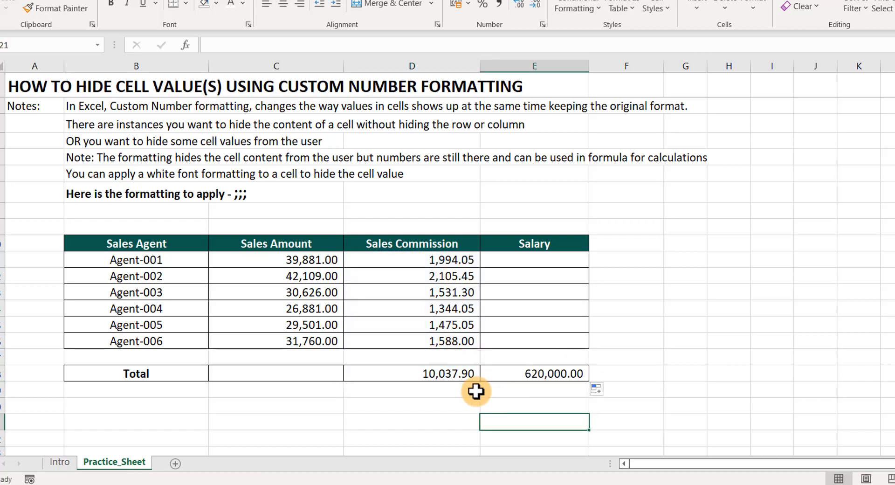
click(525, 373)
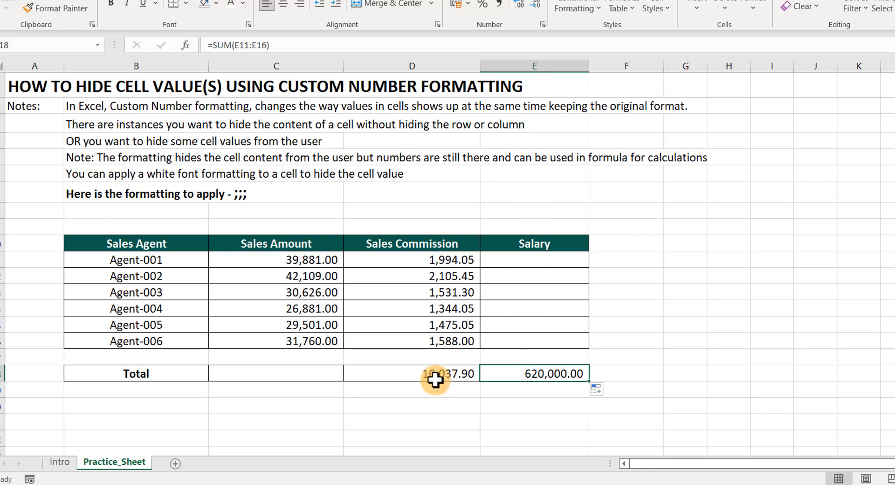
click(446, 372)
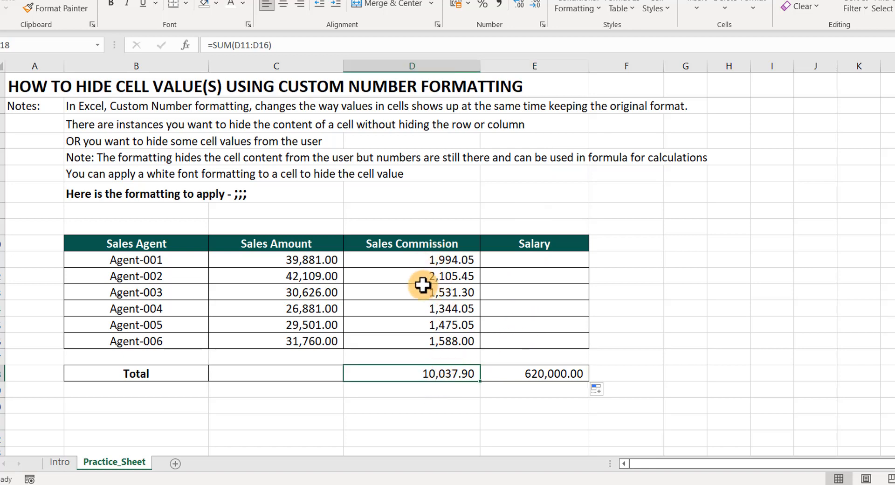